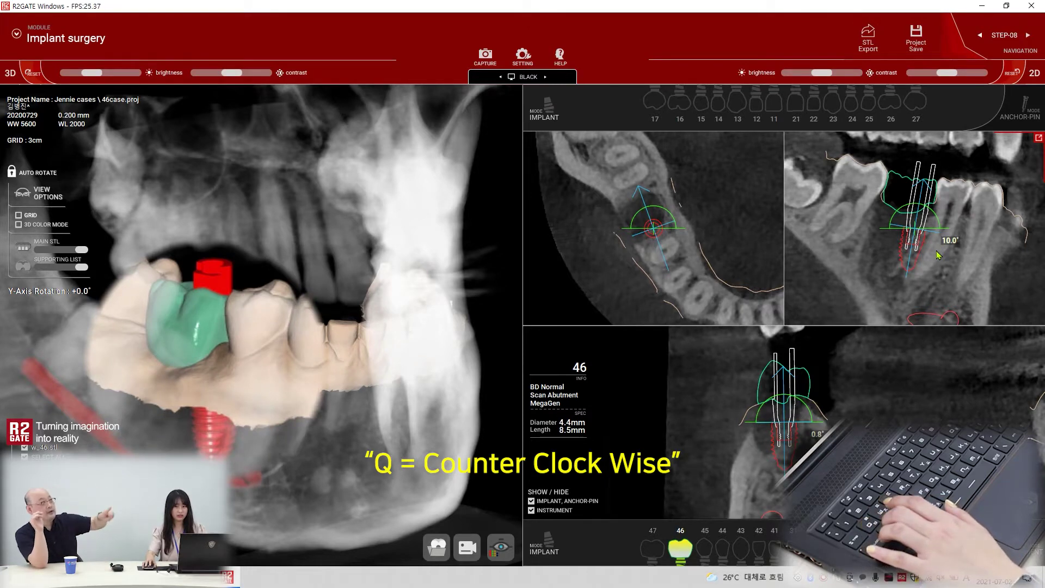
Rotate, raise, lower and shift the tooth 46 implant until it reads about 5.8° sagittal, 0.8° coronal.
key("q")
key("q")
key("q")
key("q")
key("q")
key("q")
key("q")
key("q")
key("q")
key("q")
key("q")
key("q")
key("q")
key("q")
key("q")
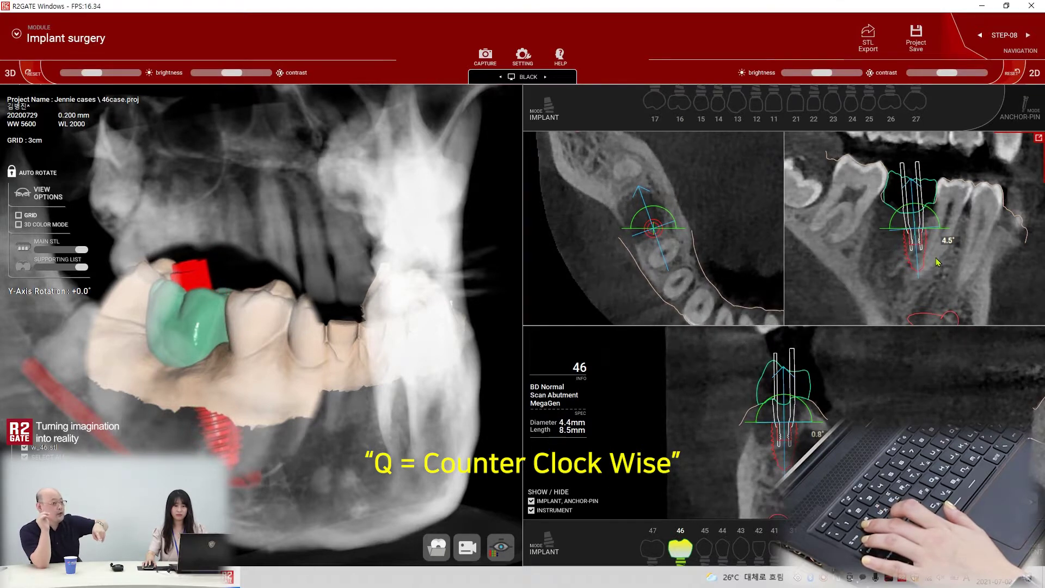
key("q")
key("q")
key("q")
key("q")
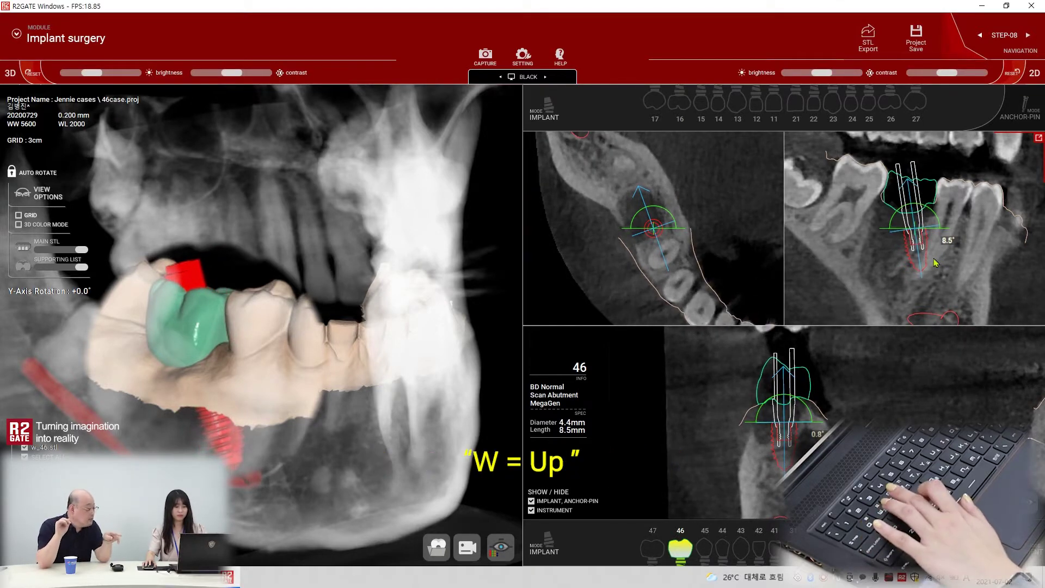
key("w")
key("w")
key("w")
key("w")
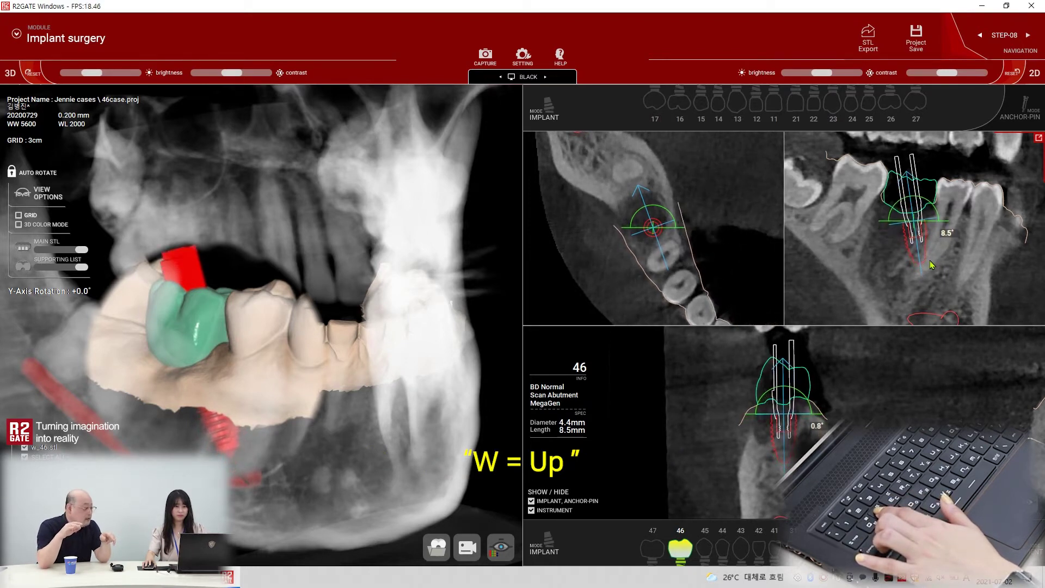
key("w")
key("e")
key("e")
key("e")
key("e")
key("e")
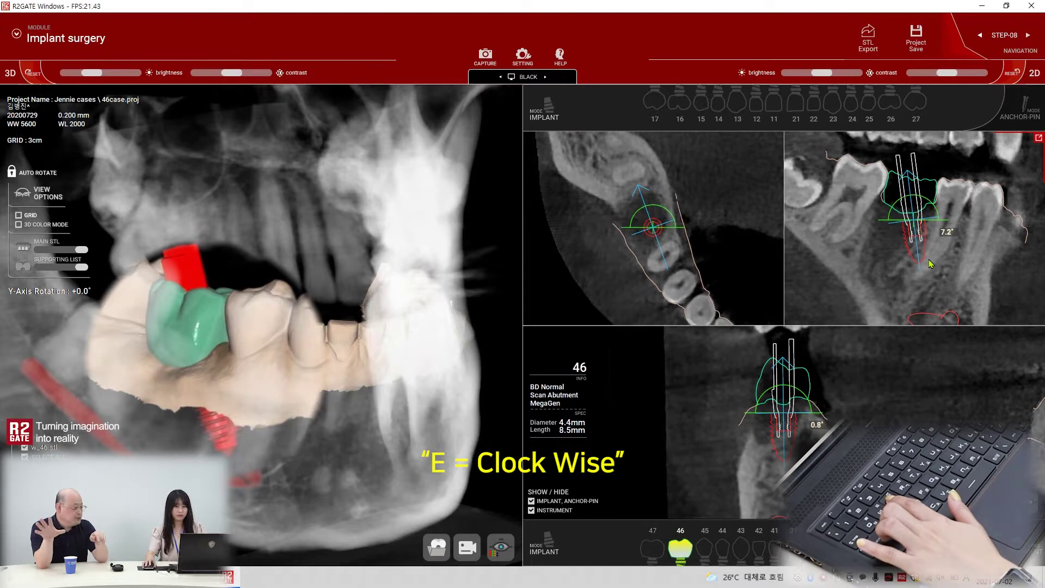
key("e")
key("e")
key("e")
key("e")
key("e")
key("e")
key("e")
key("e")
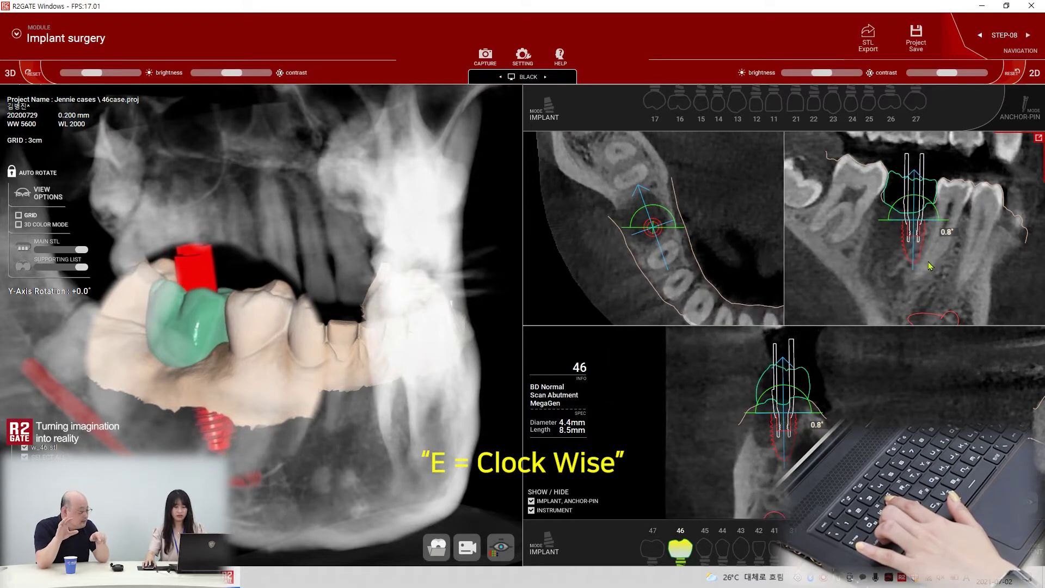
key("e")
key("a")
key("a")
key("a")
key("a")
key("a")
key("a")
key("a")
key("s")
key("s")
key("s")
key("s")
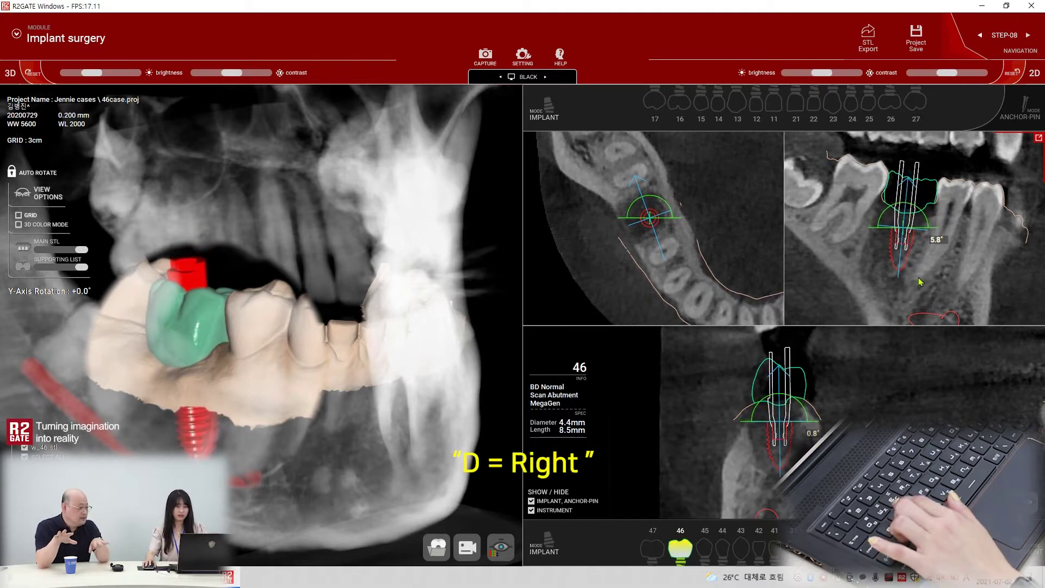
key("d")
key("d")
key("d")
key("d")
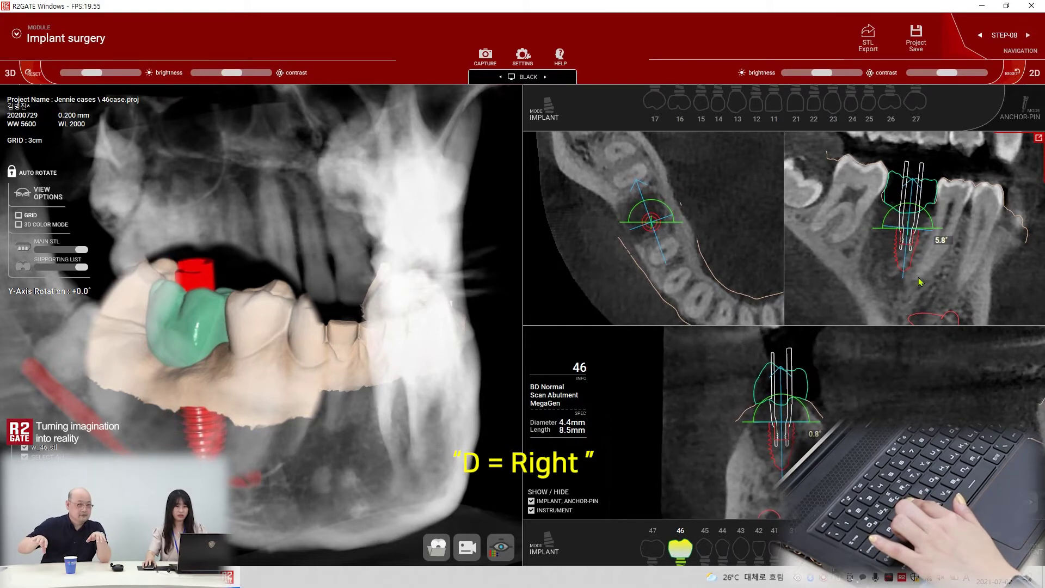
key("d")
key("d")
key("d")
key("d")
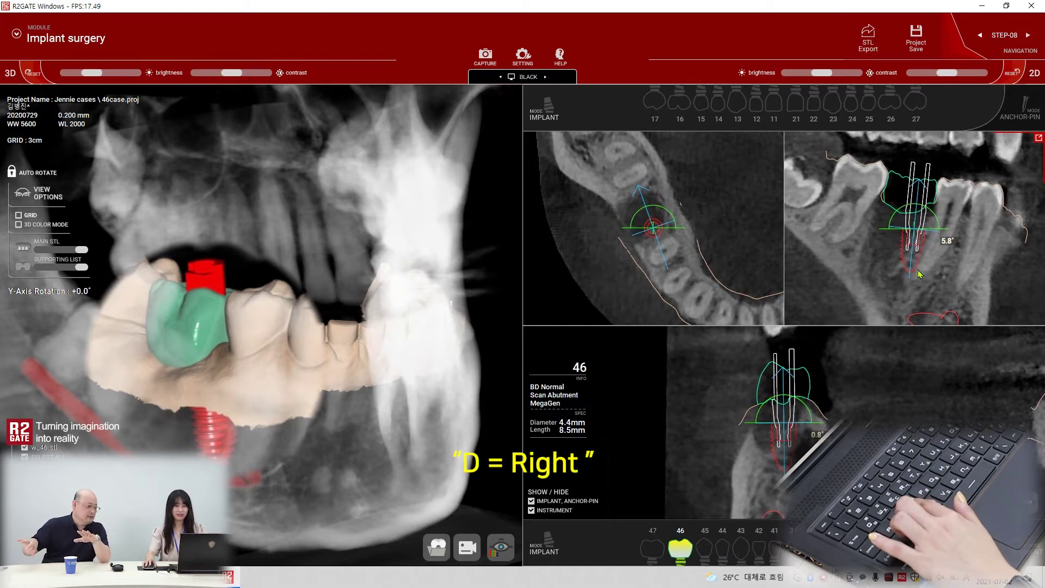
key("d")
key("d")
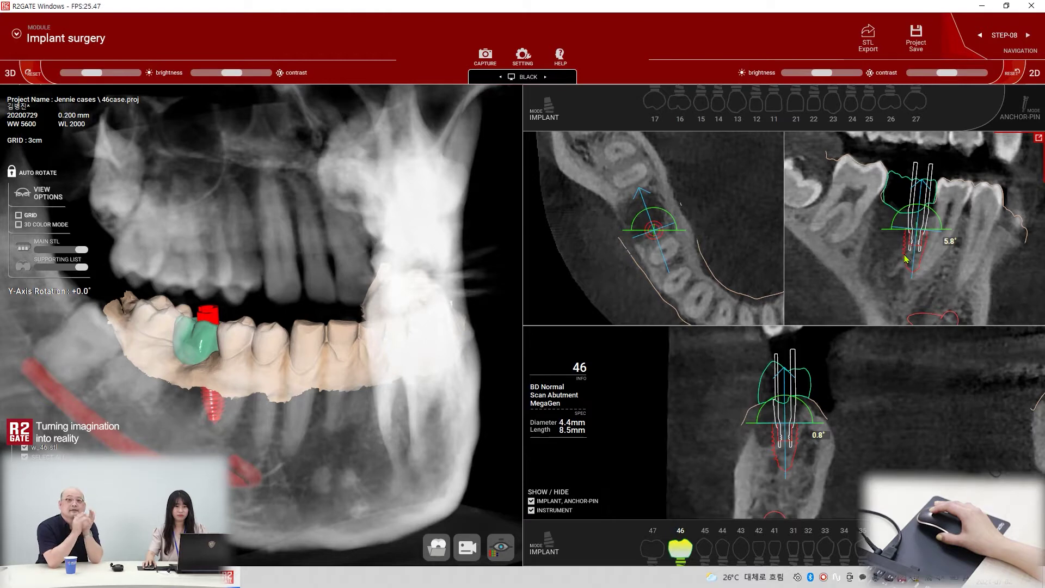
Drag the tooth 46 implant in the sagittal and coronal slices to about 14.3° and 3.7° tilt.
scroll(909, 253, "up", 1)
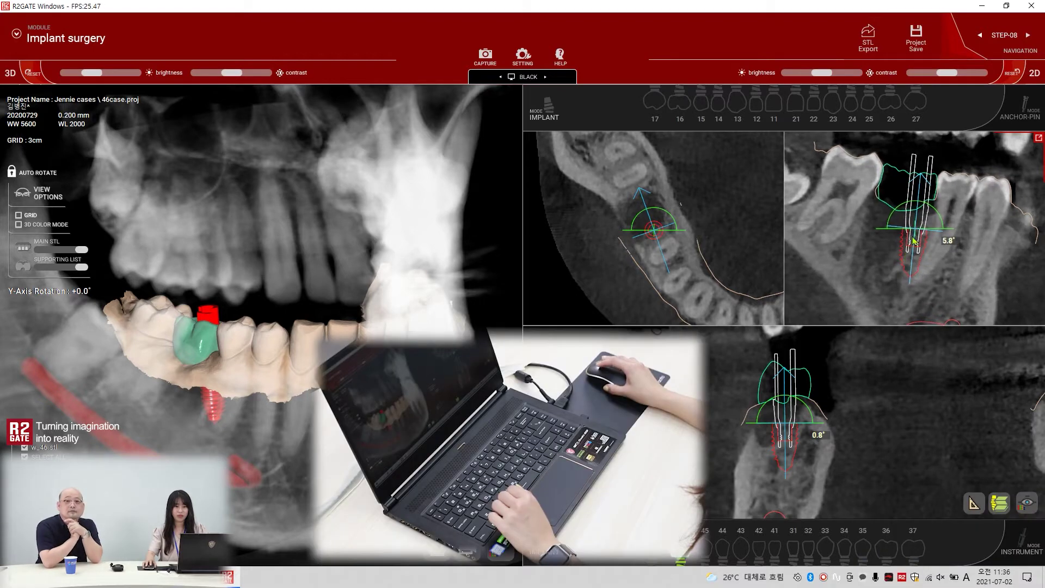
left_click_drag(919, 234, 904, 239)
left_click_drag(780, 441, 800, 440)
left_click_drag(921, 242, 919, 255)
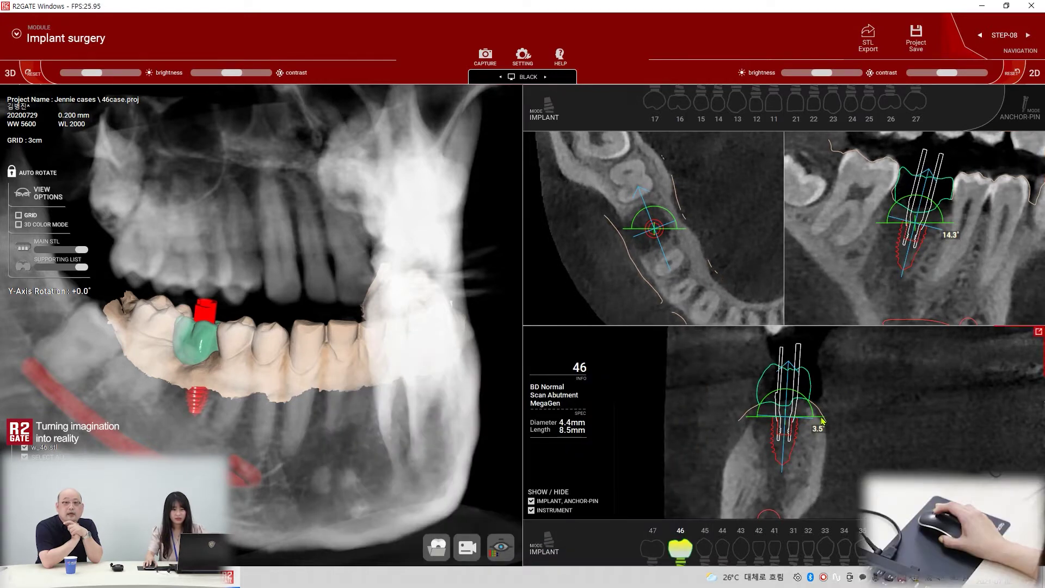
left_click_drag(822, 421, 823, 420)
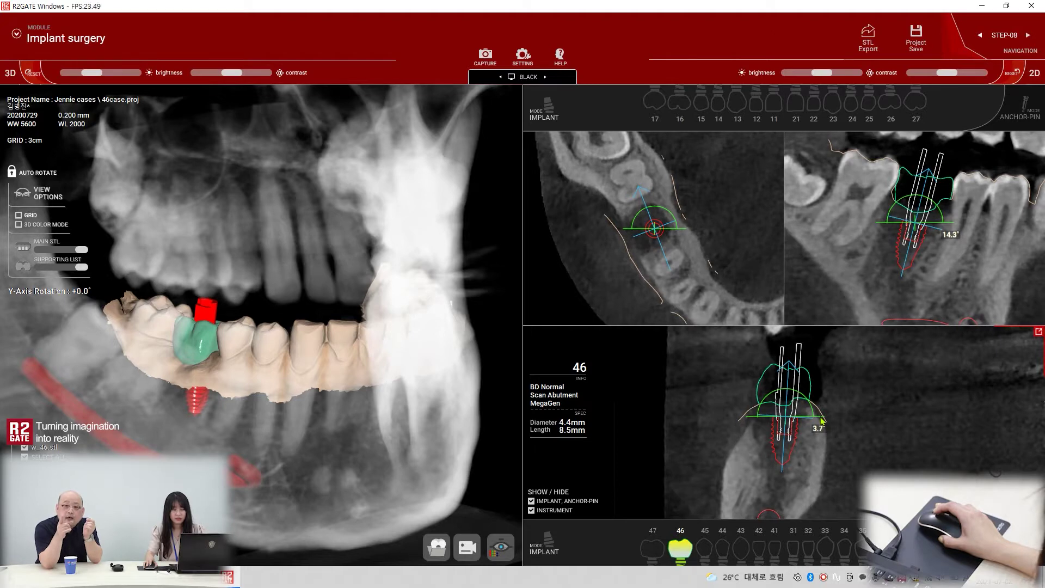
scroll(817, 430, "up", 3)
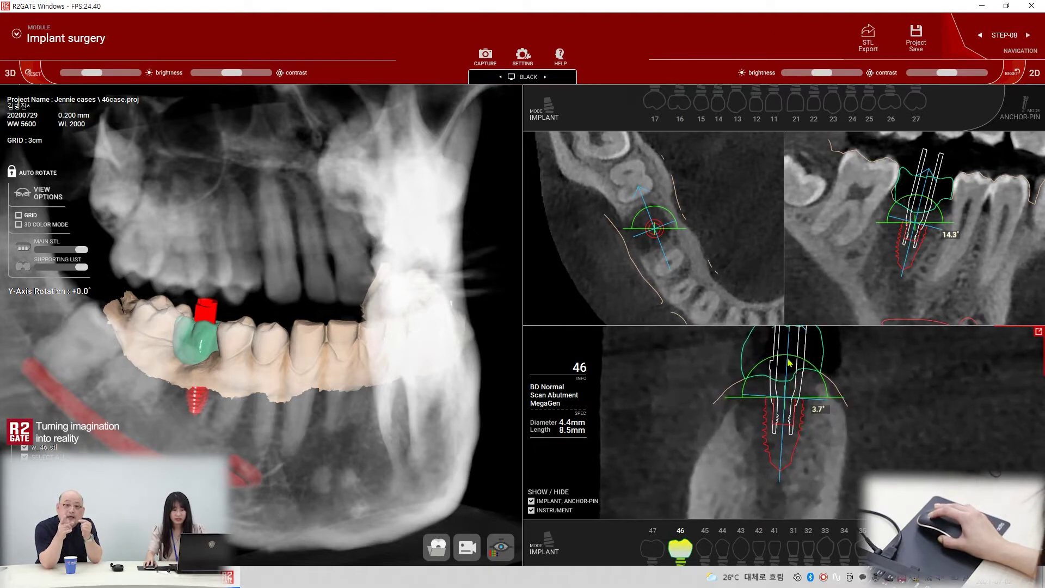
scroll(983, 237, "up", 3)
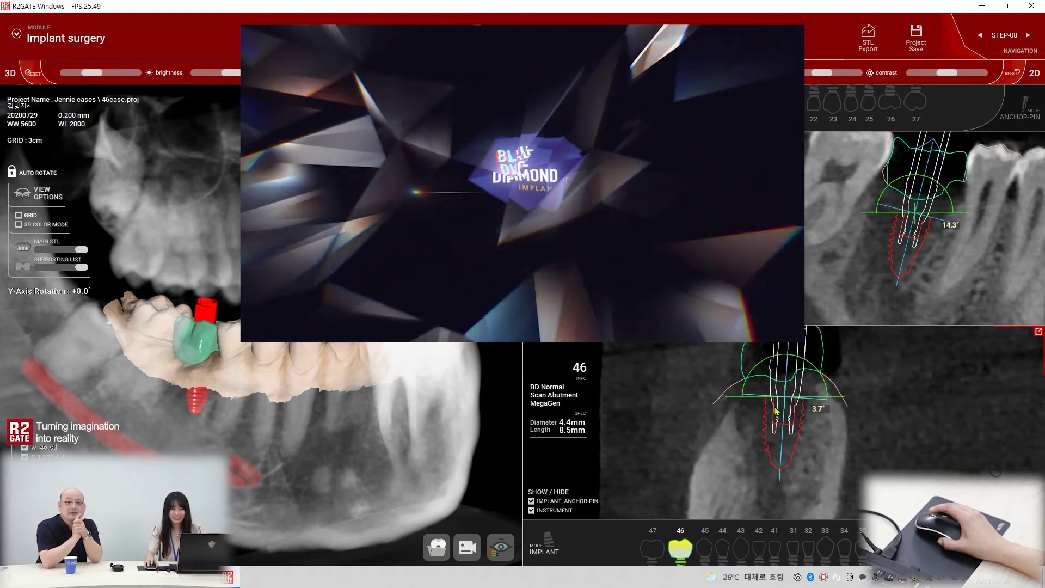
left_click_drag(658, 409, 731, 417)
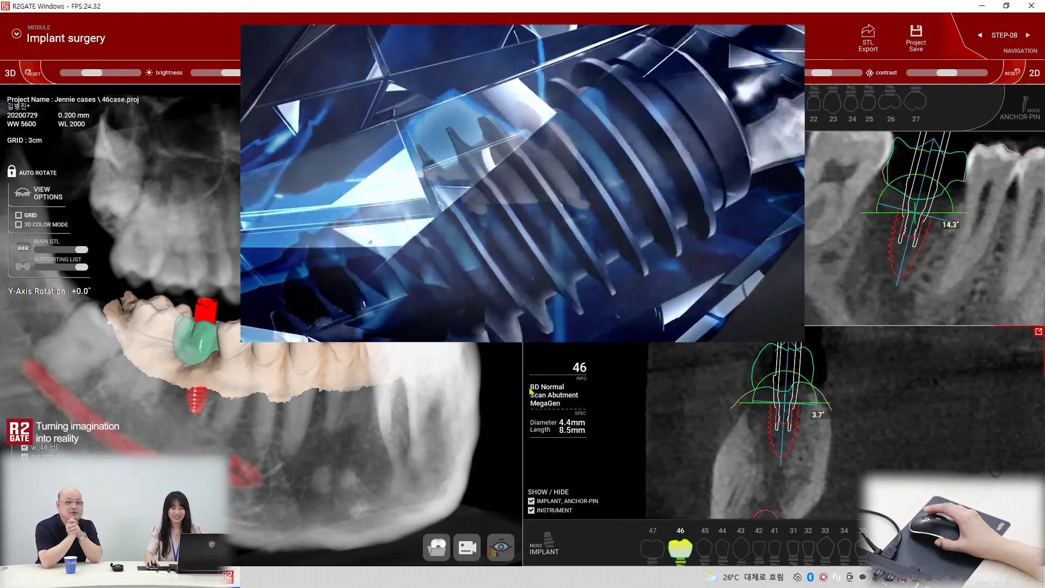
Swap the tooth 46 implant via the library for AnyRidge 4.5 - 10.0 with R2GUIDE Path Finder.
right_click(682, 412)
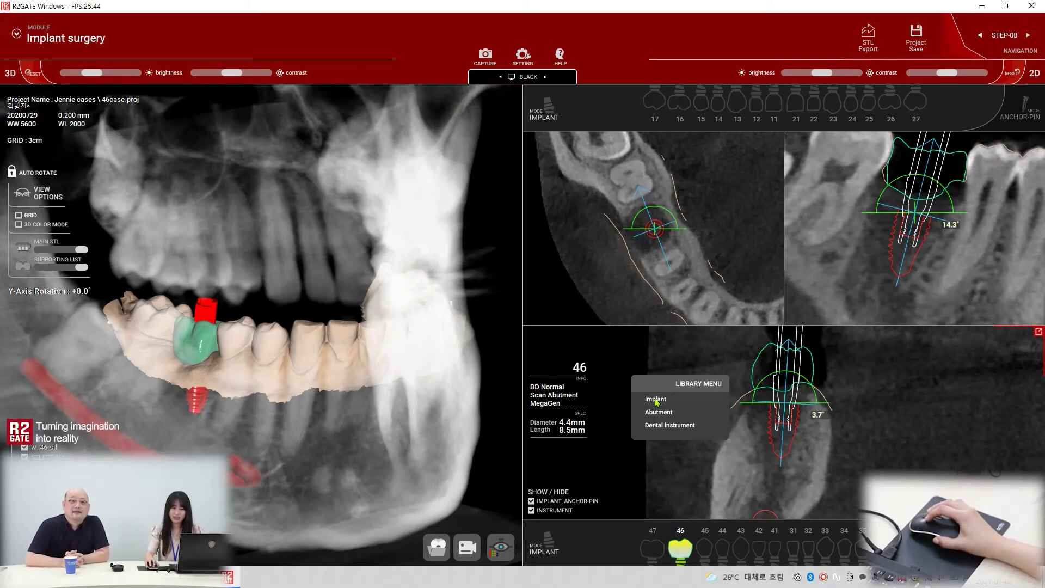
left_click(663, 401)
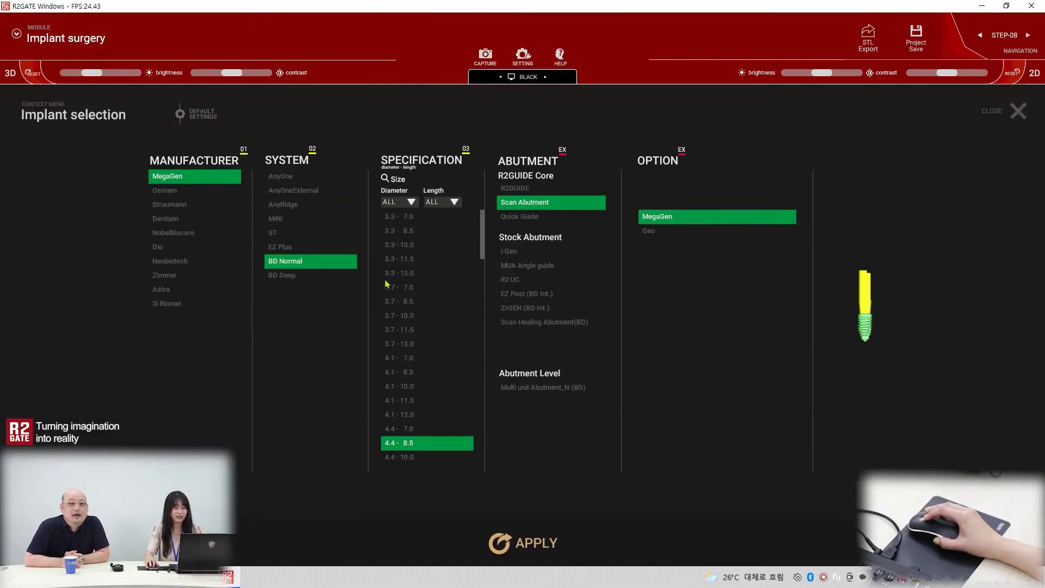
left_click(279, 206)
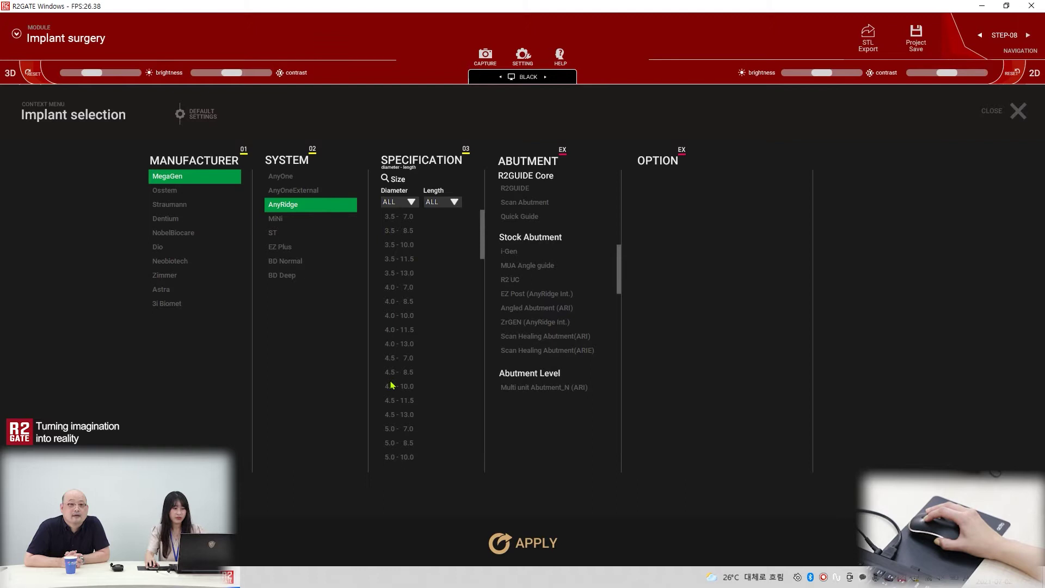
left_click(412, 389)
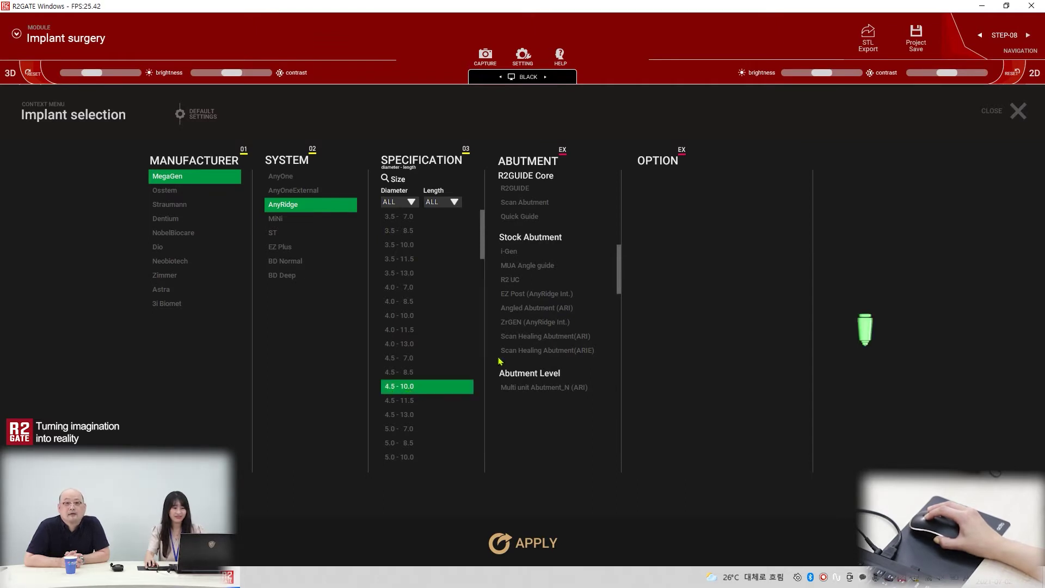
left_click(515, 190)
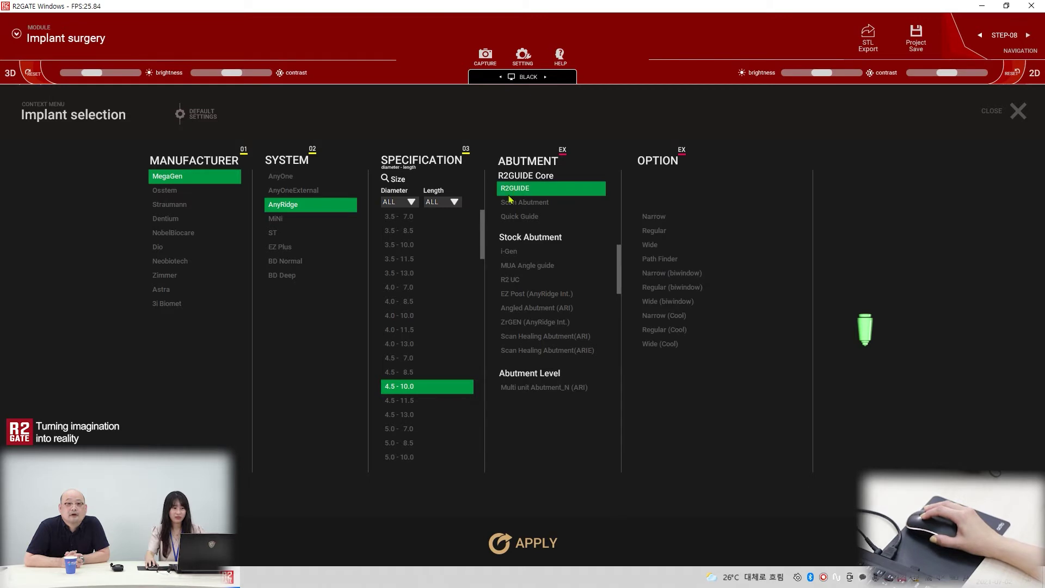
left_click(663, 263)
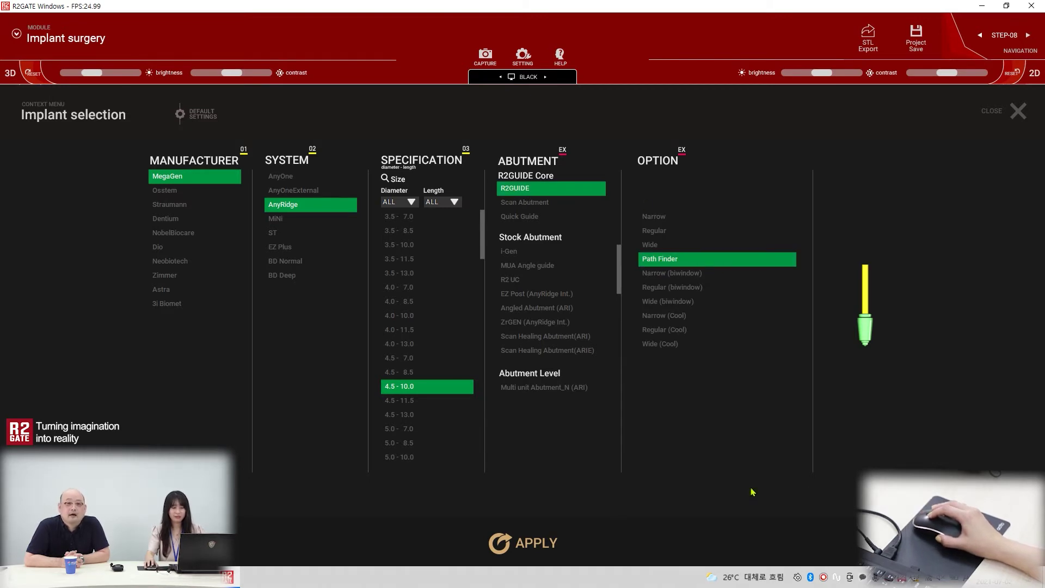
left_click(536, 544)
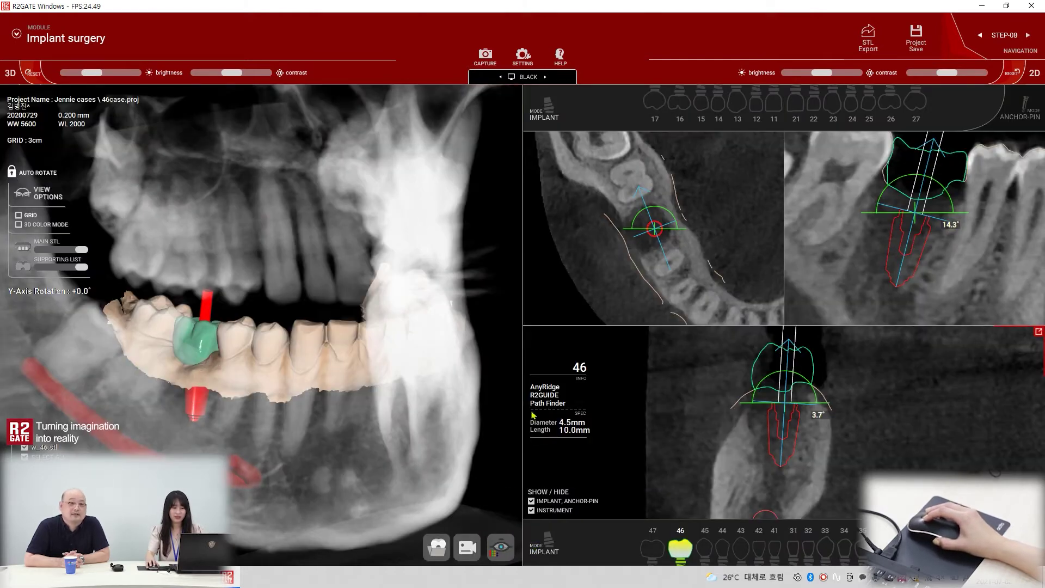
Hide the CT volume and turn the 3D jaw model toward the implant site.
left_click(929, 229)
scroll(933, 234, "down", 2)
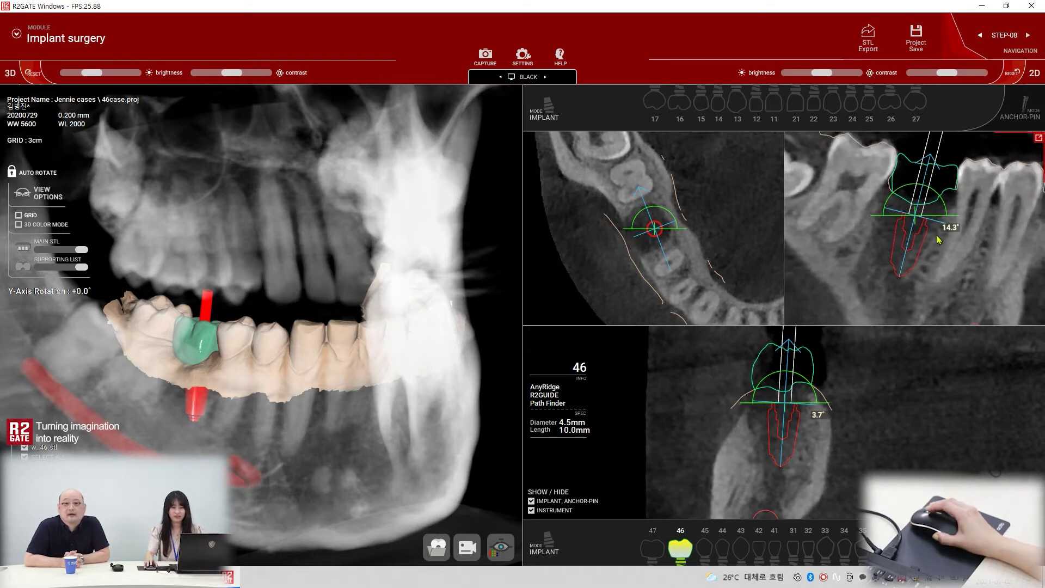
mouse_move(272, 357)
left_mouse_down()
mouse_move(350, 361)
mouse_move(123, 158)
left_mouse_up()
left_click_drag(98, 74, 79, 73)
left_click_drag(180, 305, 267, 416)
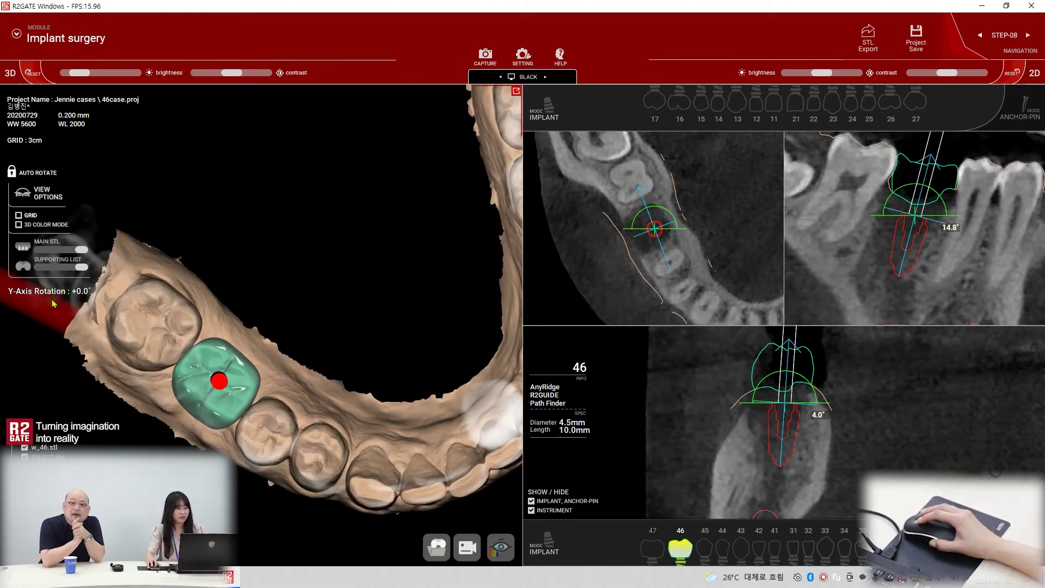
Turn on bone-density colouring in the 3D view and 2D slices, then enlarge the slices.
left_click(19, 225)
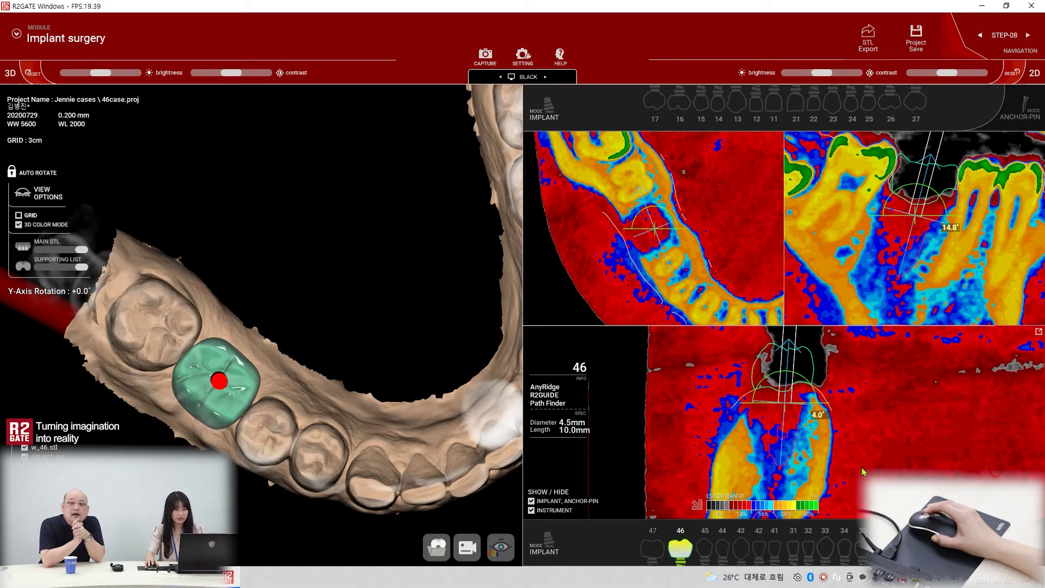
key("Tab")
key("Tab")
key("Tab")
key("Tab")
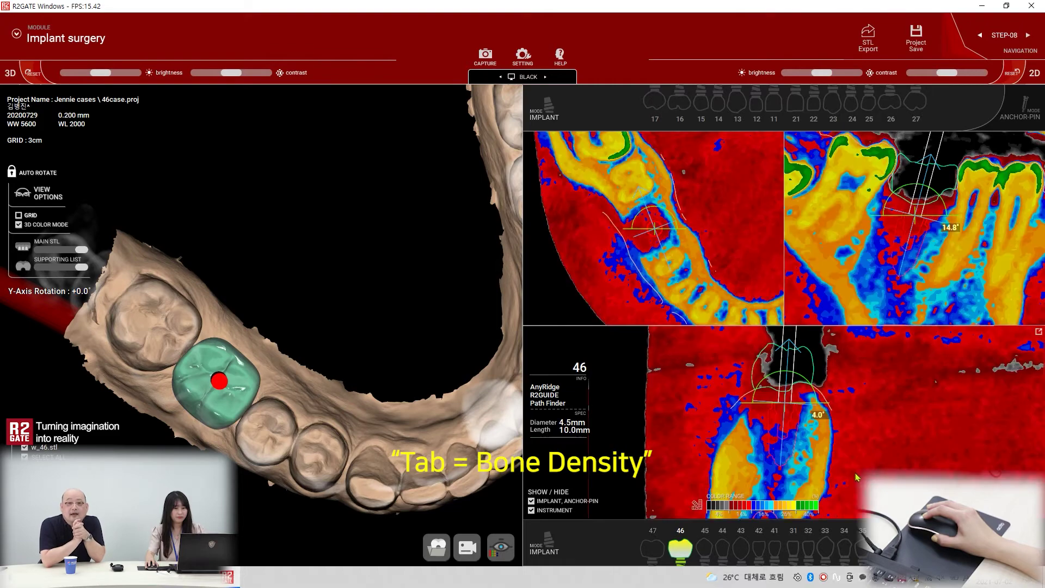
left_click_drag(305, 354, 289, 337)
scroll(847, 427, "up", 3)
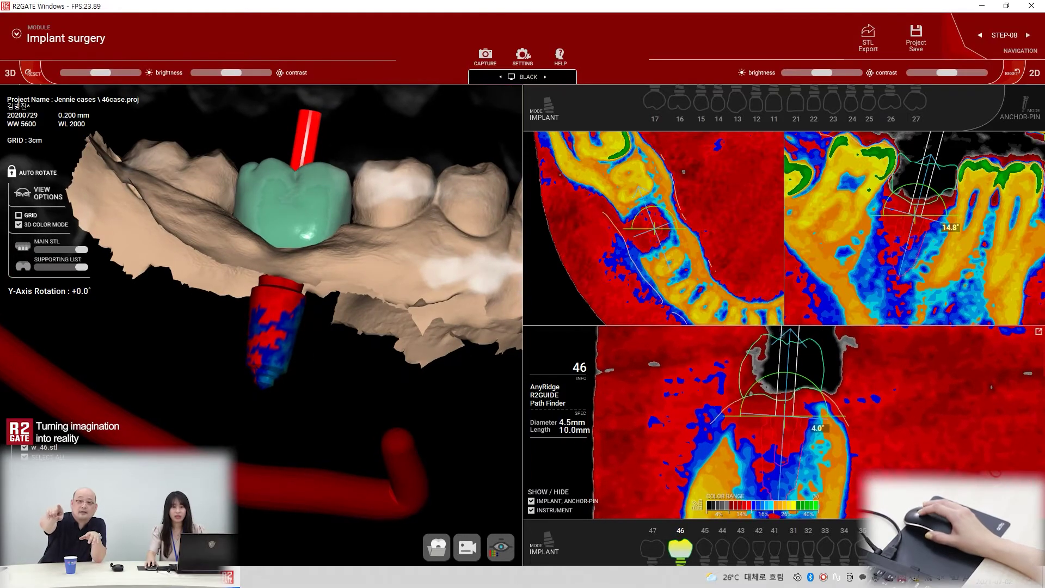
left_click(1038, 138)
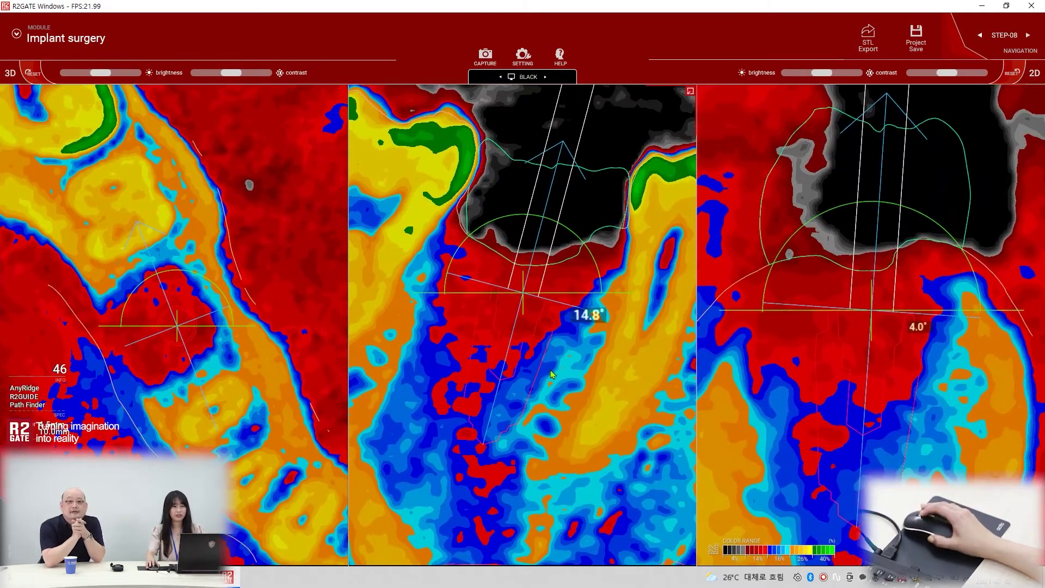
Tilt the implant to 15.3° and 4.5° on the bone-density slices, then restore the combined layout.
scroll(566, 376, "up", 2)
scroll(566, 375, "up", 1)
scroll(871, 376, "down", 3)
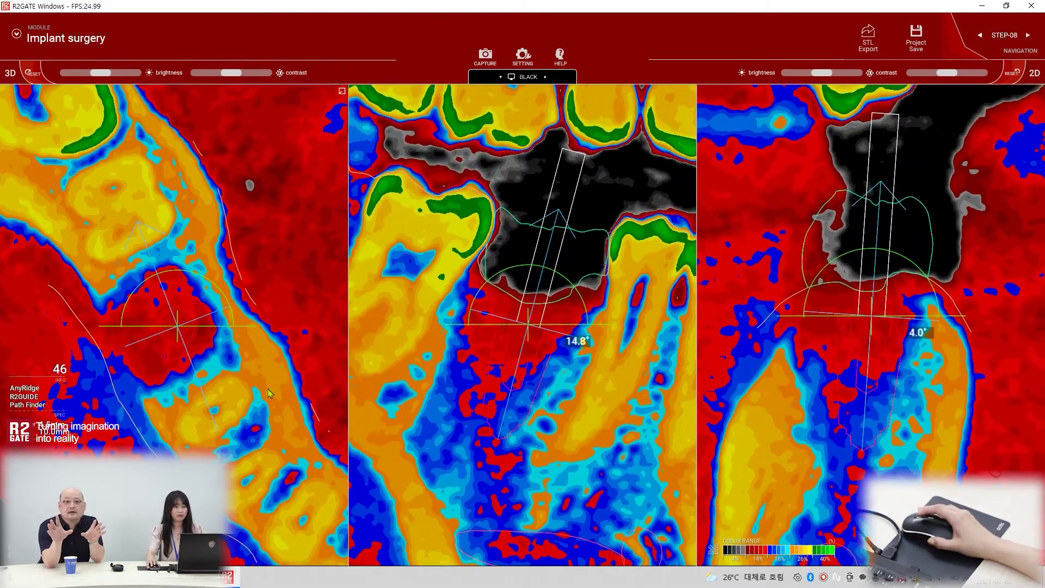
scroll(201, 381, "down", 1)
scroll(653, 338, "down", 1)
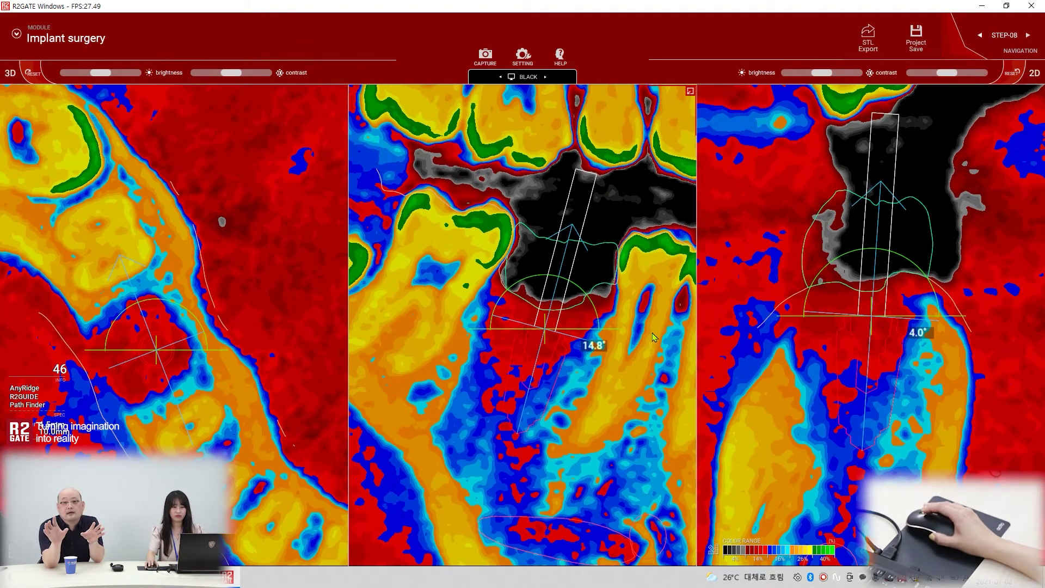
scroll(839, 381, "down", 1)
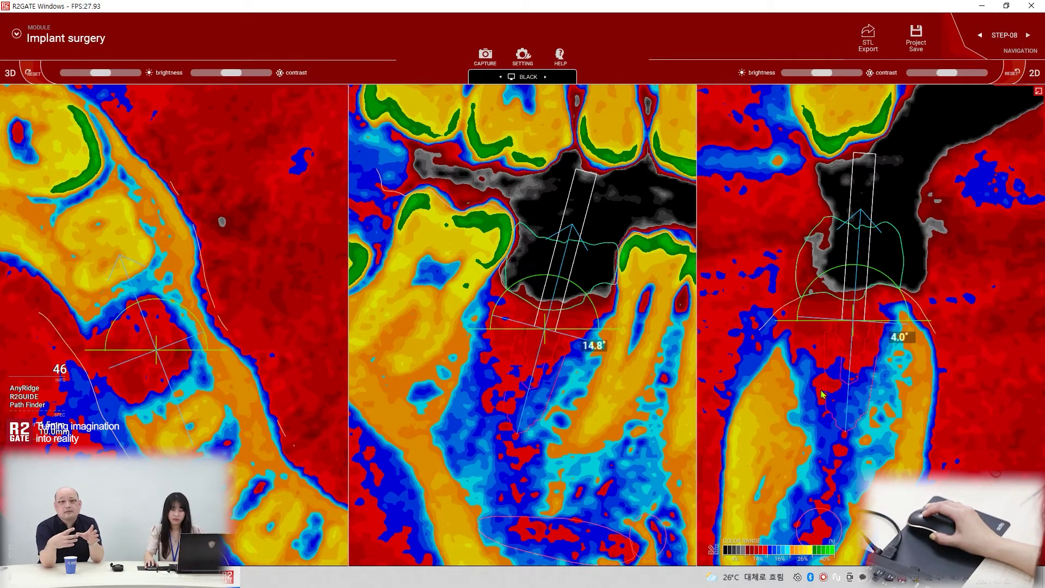
middle_click_drag(826, 395, 838, 390)
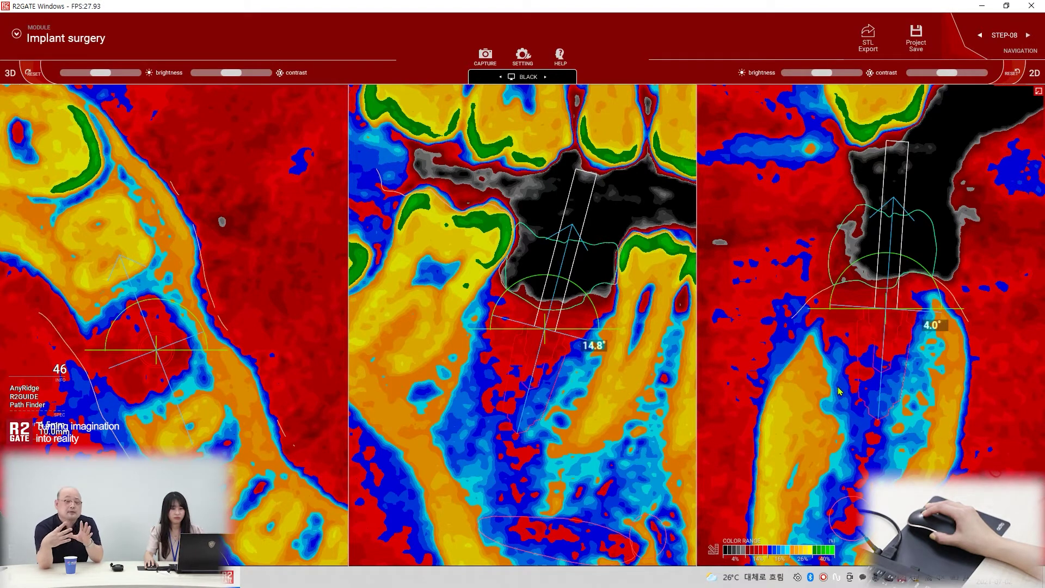
scroll(840, 391, "up", 1)
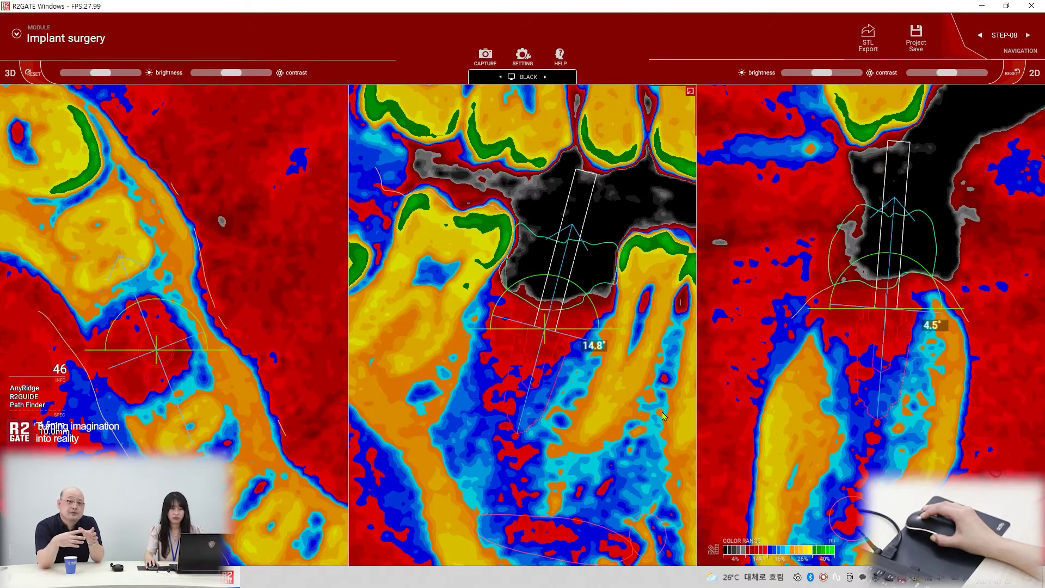
scroll(664, 417, "down", 1)
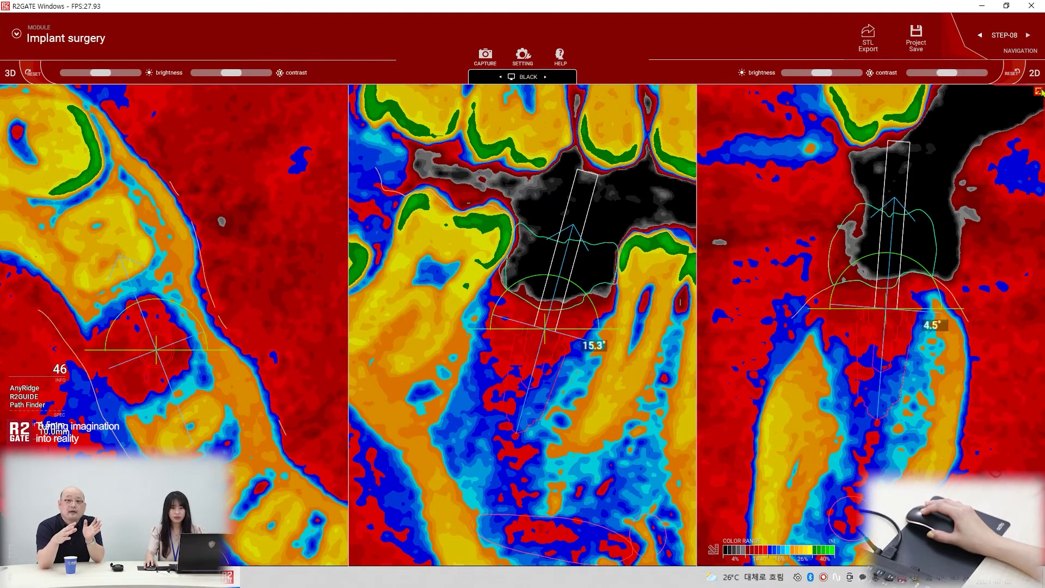
left_click(1039, 91)
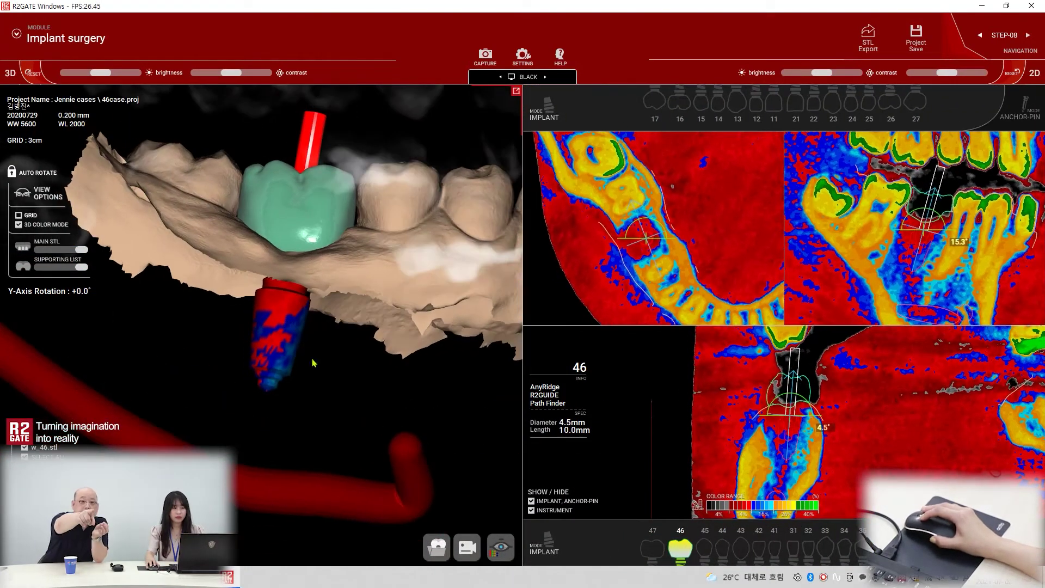
scroll(283, 362, "up", 5)
left_click_drag(283, 362, 394, 334)
left_click_drag(461, 322, 390, 313)
left_click_drag(208, 323, 351, 295)
scroll(354, 294, "up", 1)
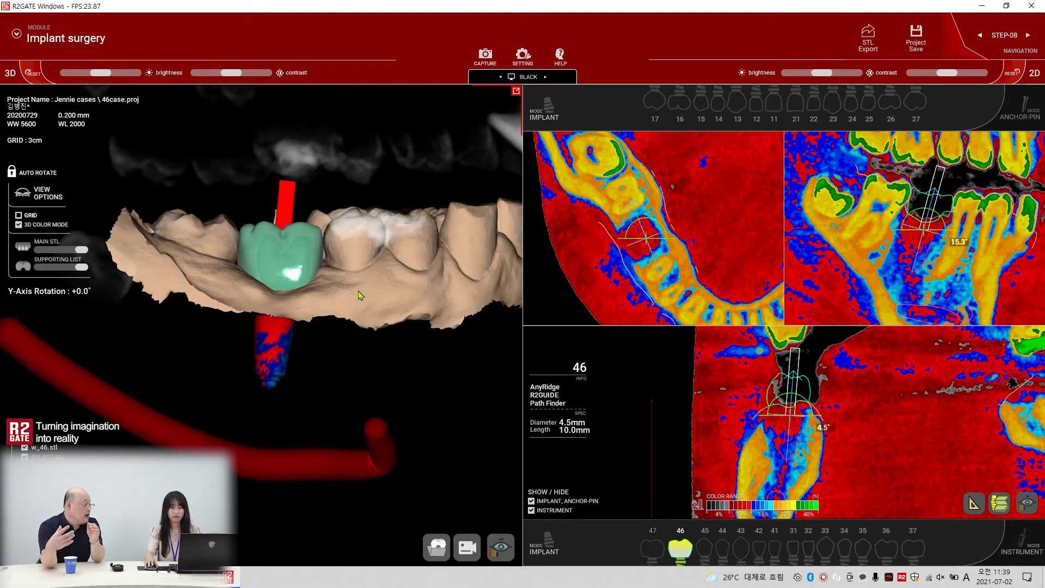
scroll(914, 294, "up", 3)
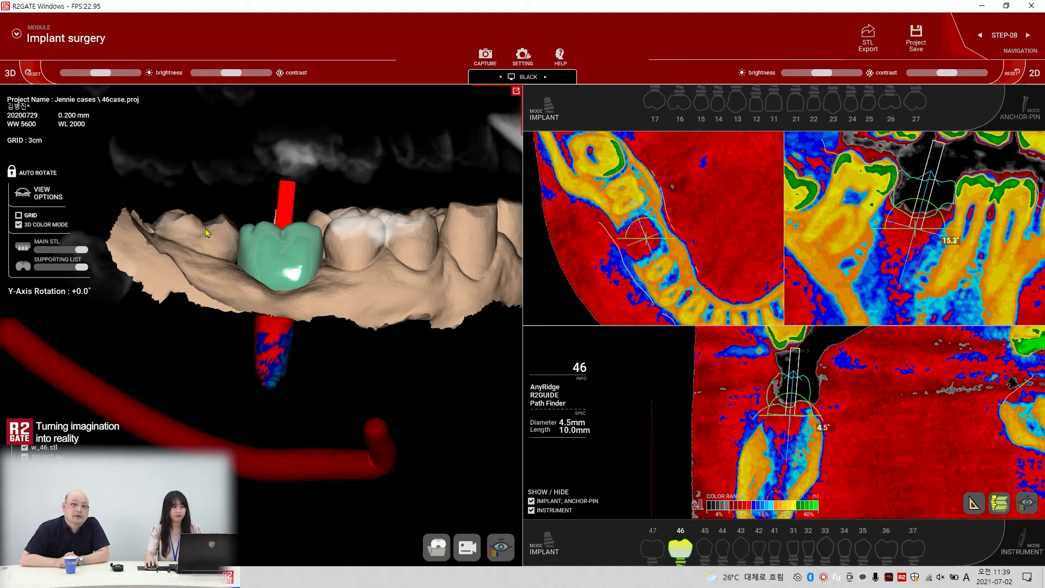
left_click_drag(362, 265, 365, 294)
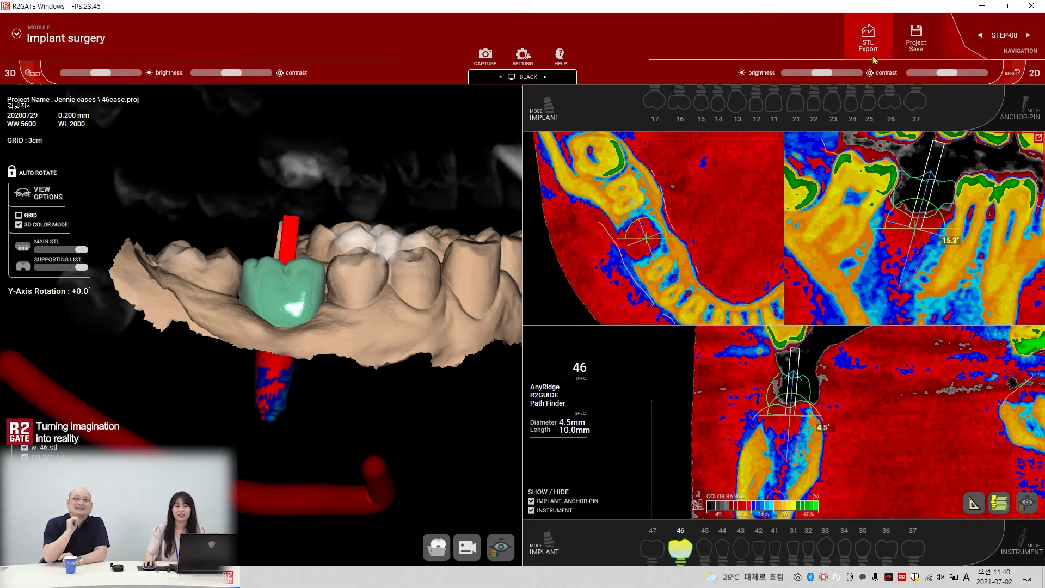
Save the project as 46case and acknowledge the saved notice.
left_click(916, 39)
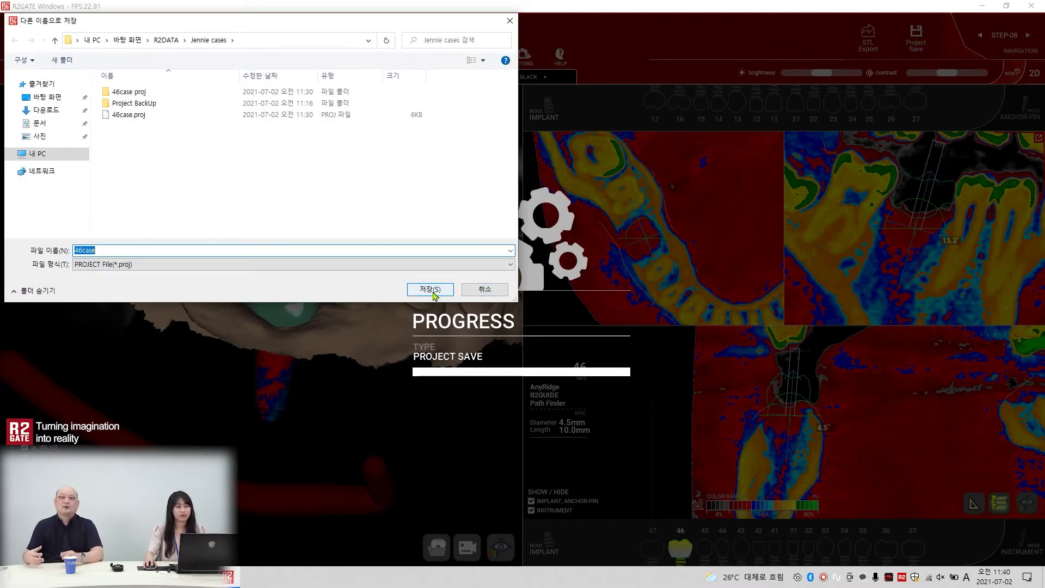
left_click(432, 289)
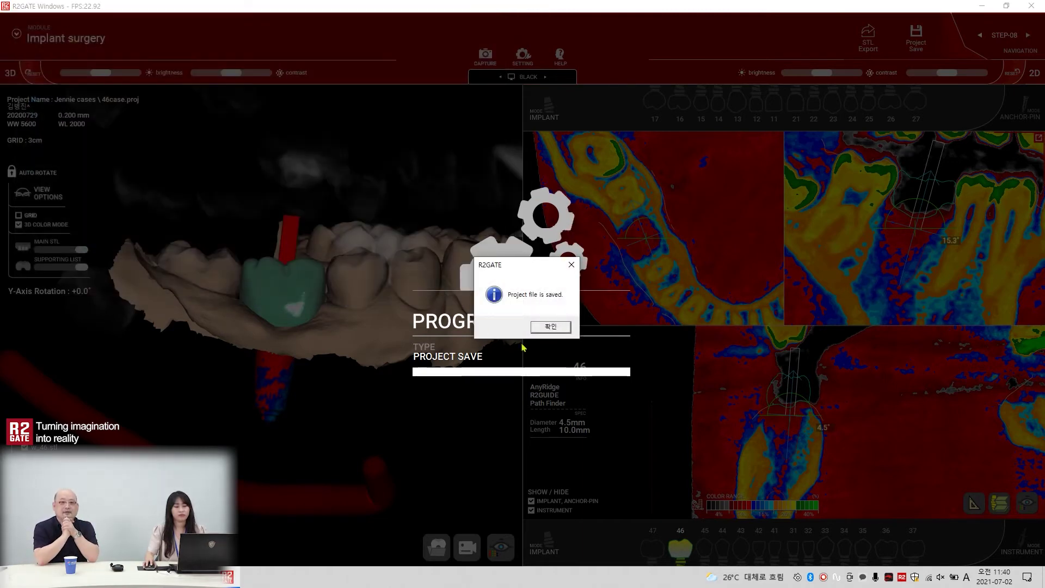
left_click(551, 327)
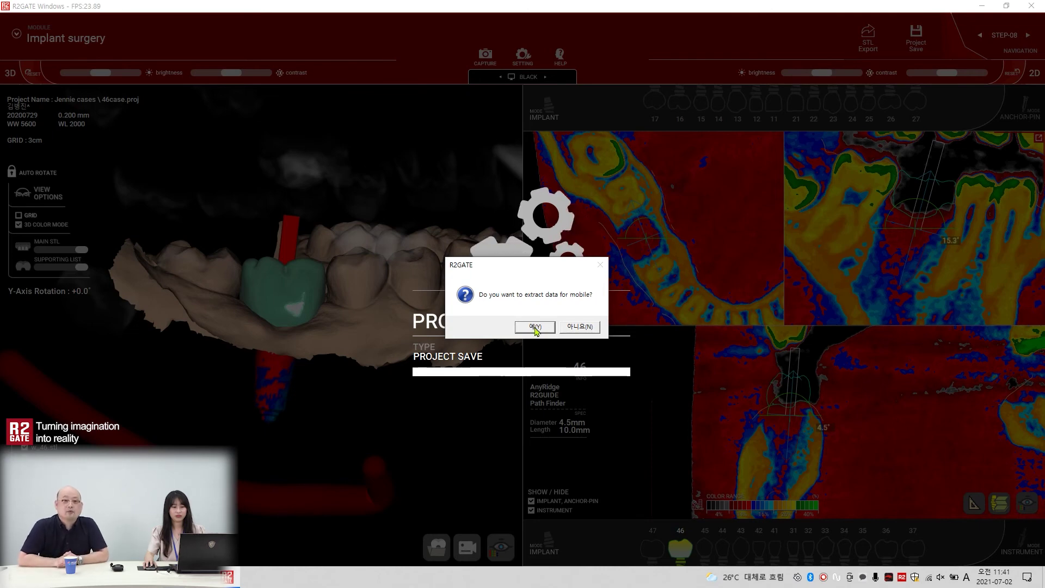
Decline extracting the project data for mobile.
left_click(583, 327)
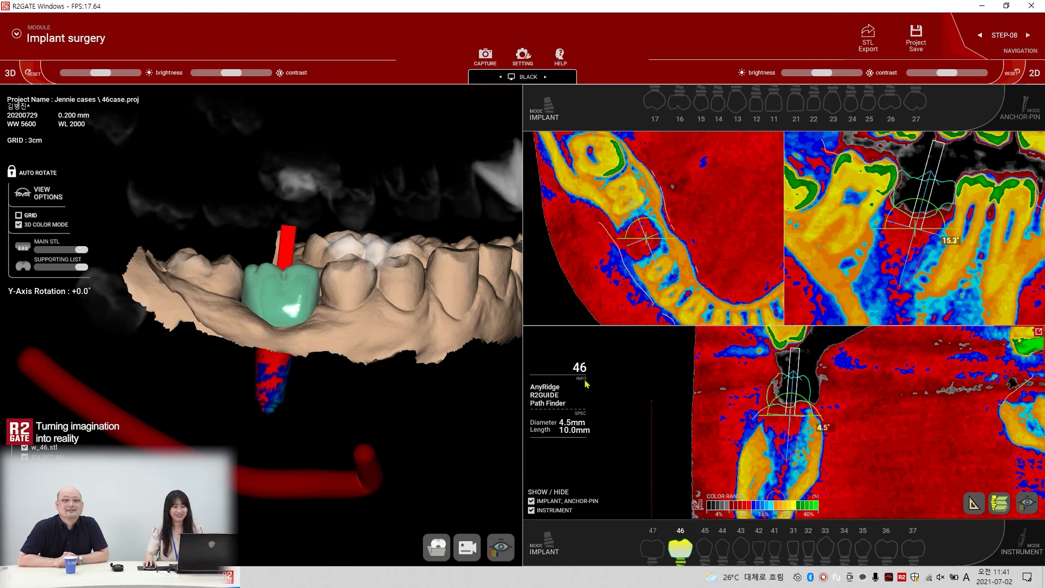